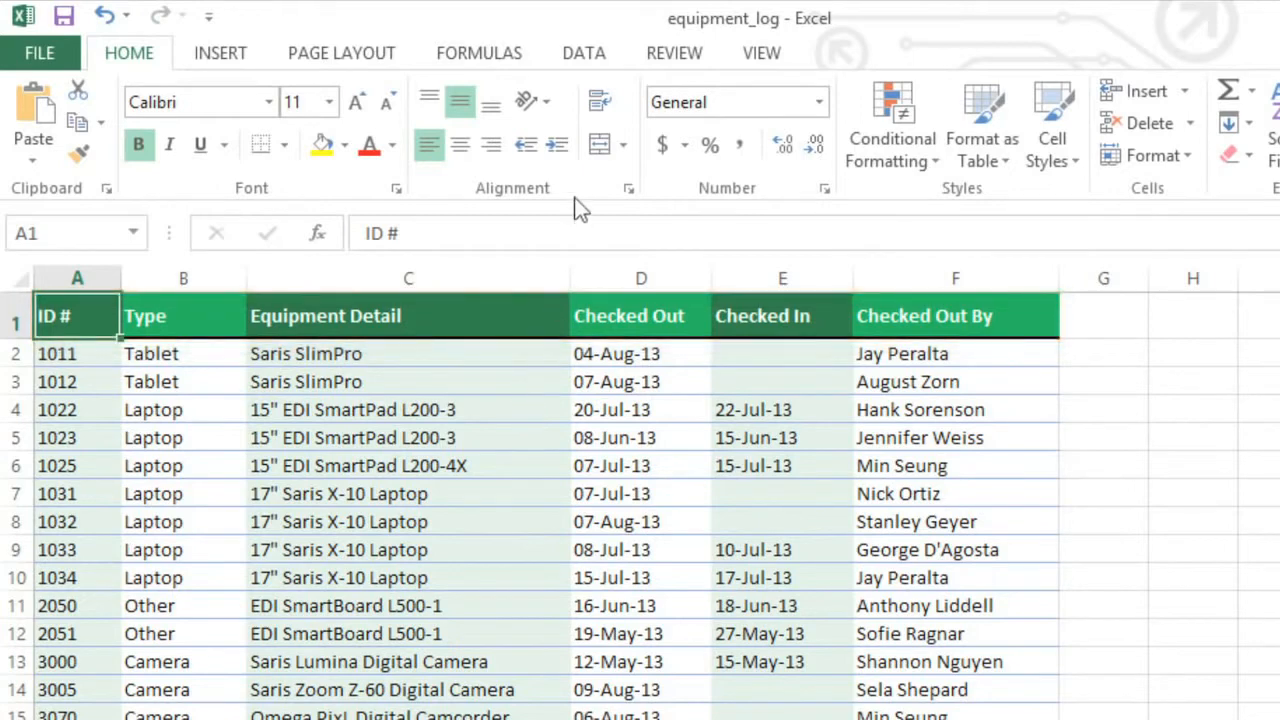
# Step: Turn on filtering for the equipment table and filter the Type column to show only Laptop and Projector
pyautogui.click(584, 60)
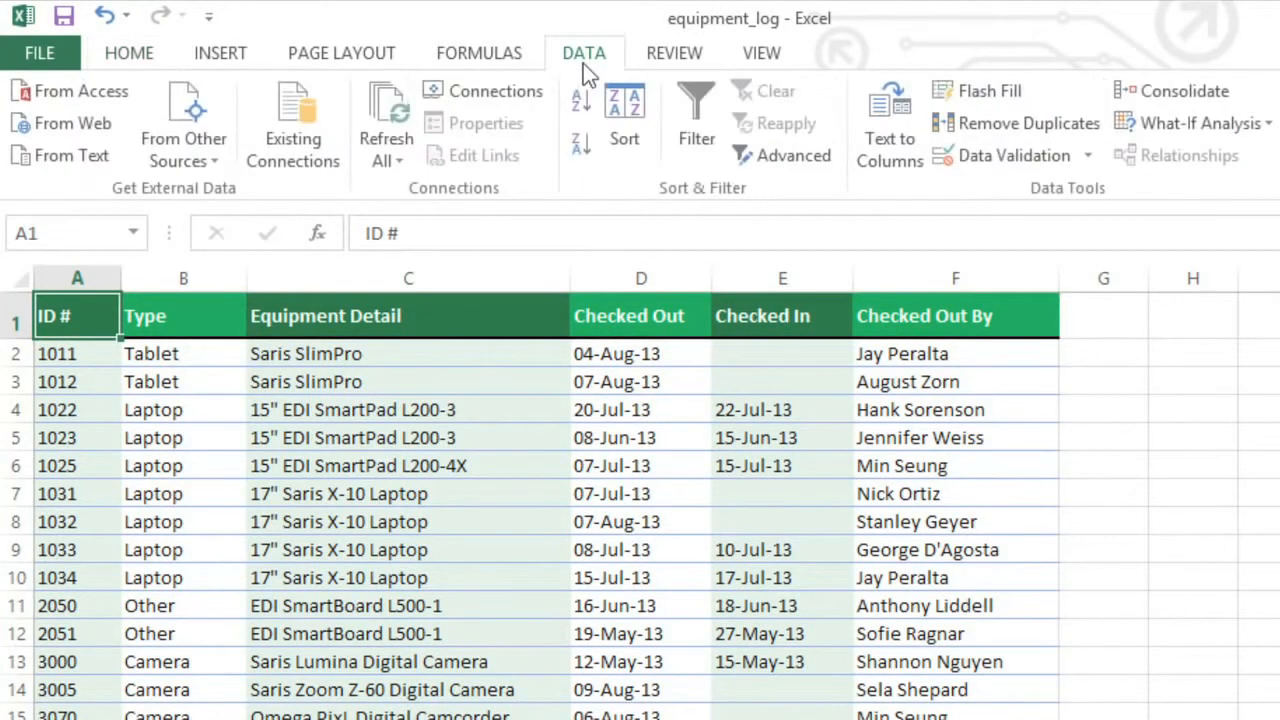
pyautogui.click(689, 96)
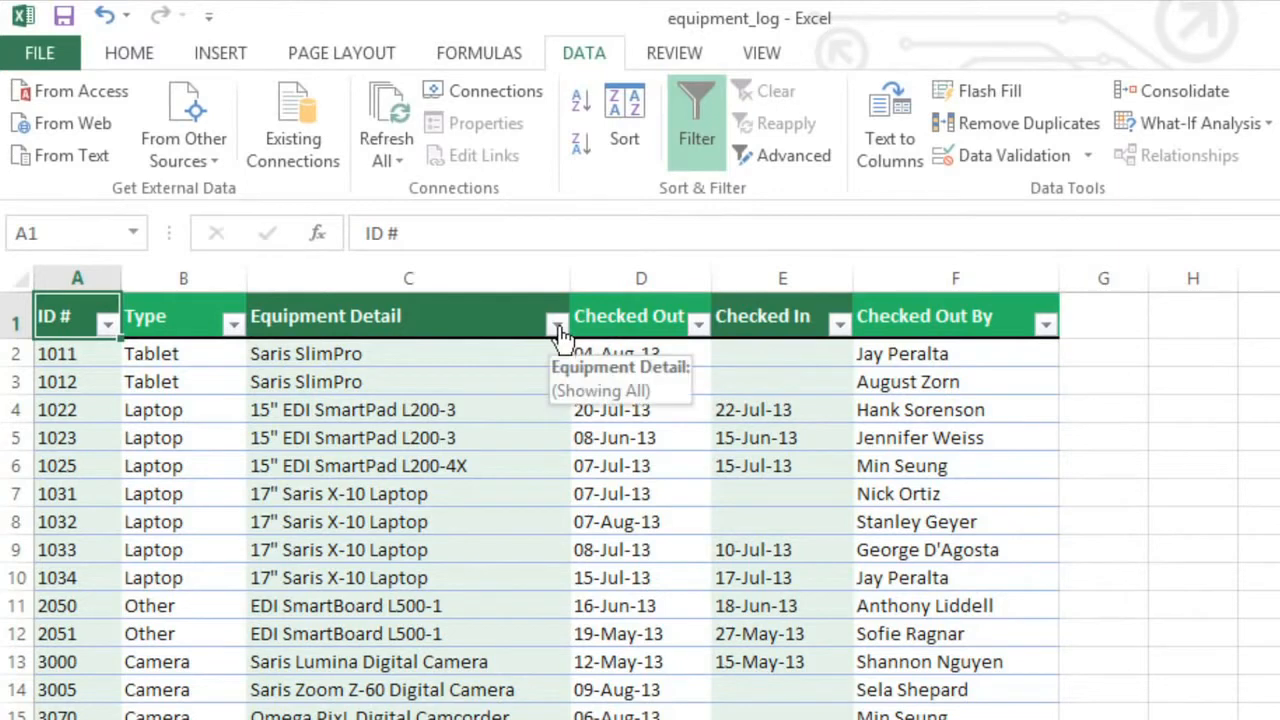
pyautogui.click(234, 324)
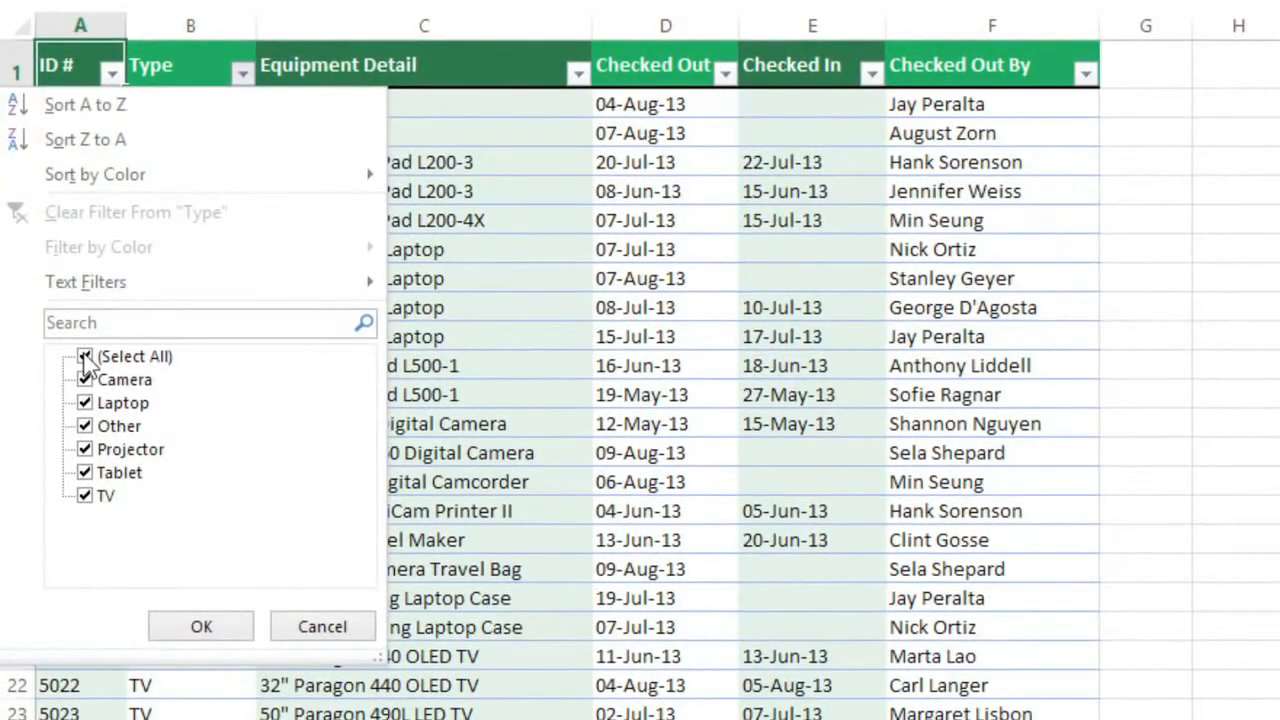
pyautogui.click(85, 357)
pyautogui.click(85, 403)
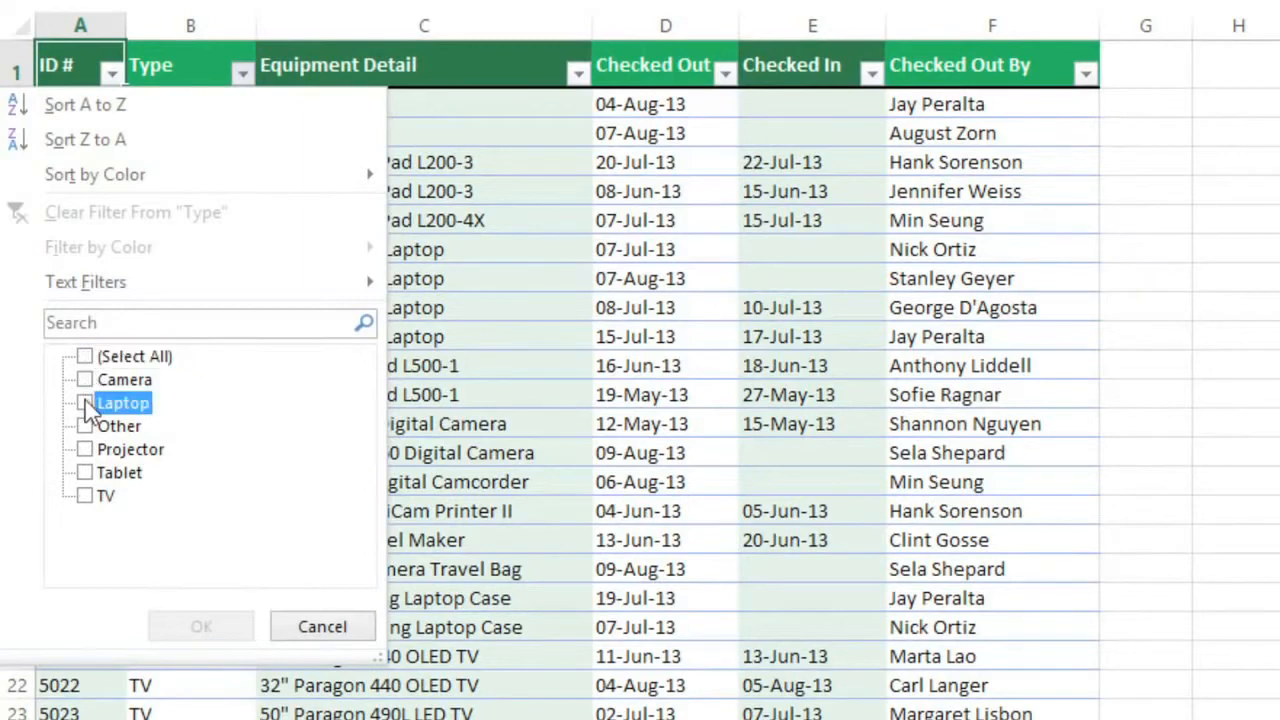
pyautogui.click(85, 450)
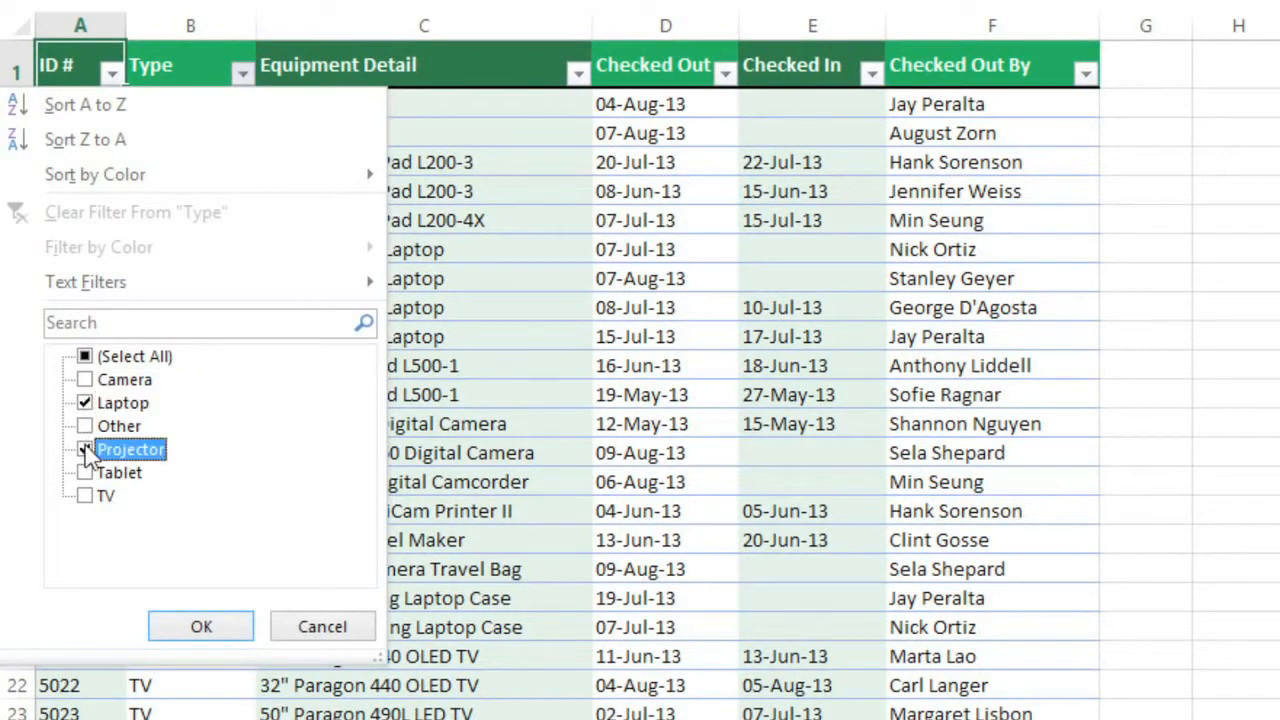
pyautogui.click(198, 627)
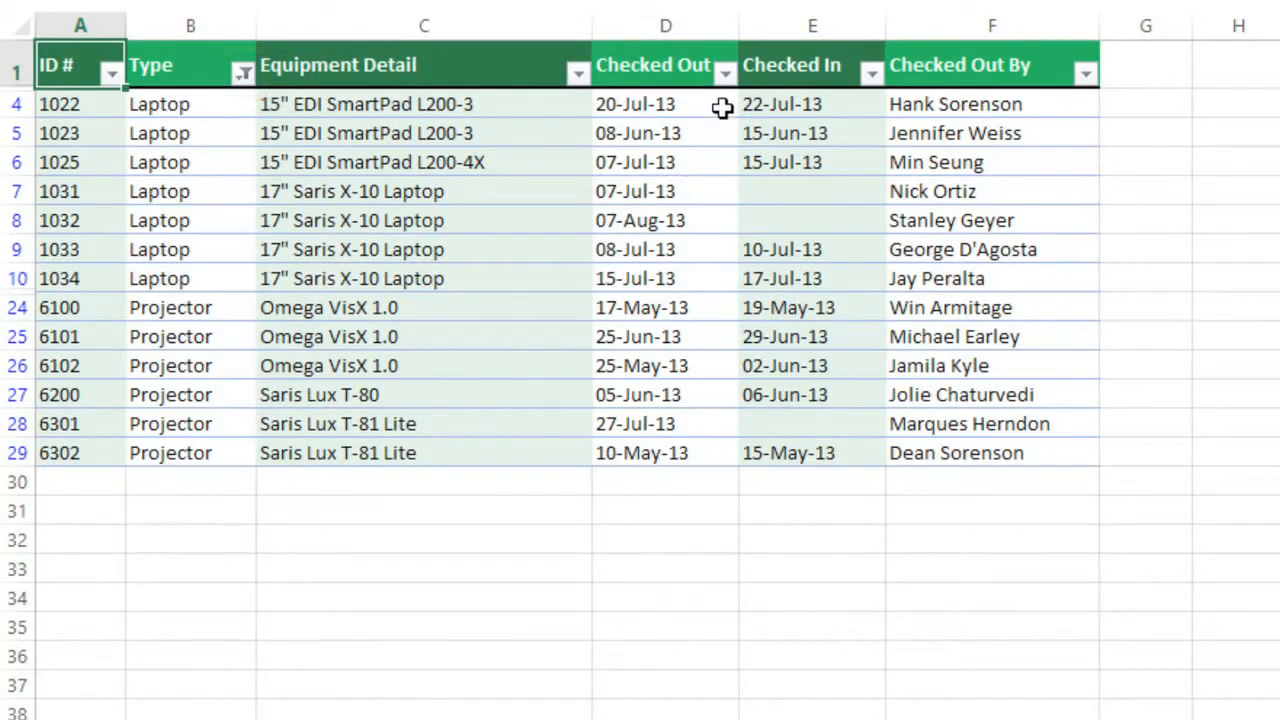
# Step: Filter the Checked Out column to exclude May and June, keeping only July and August 2013 dates
pyautogui.click(725, 74)
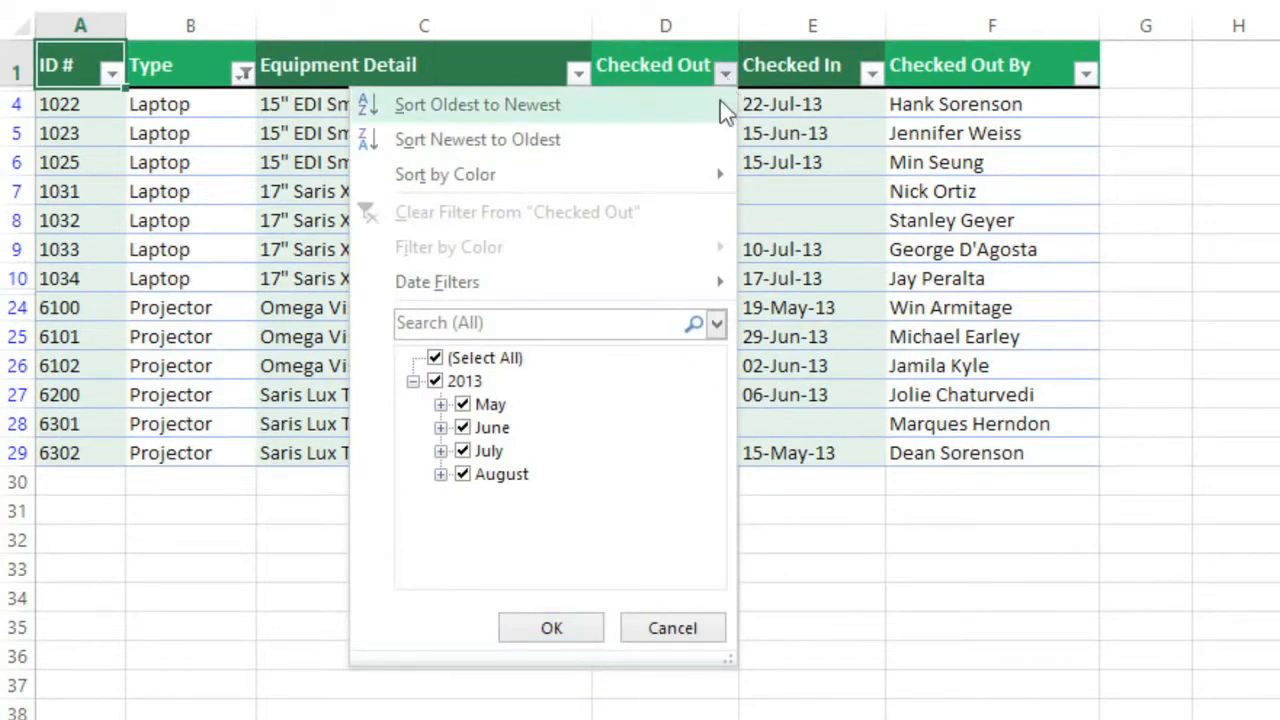
pyautogui.click(462, 405)
pyautogui.click(462, 428)
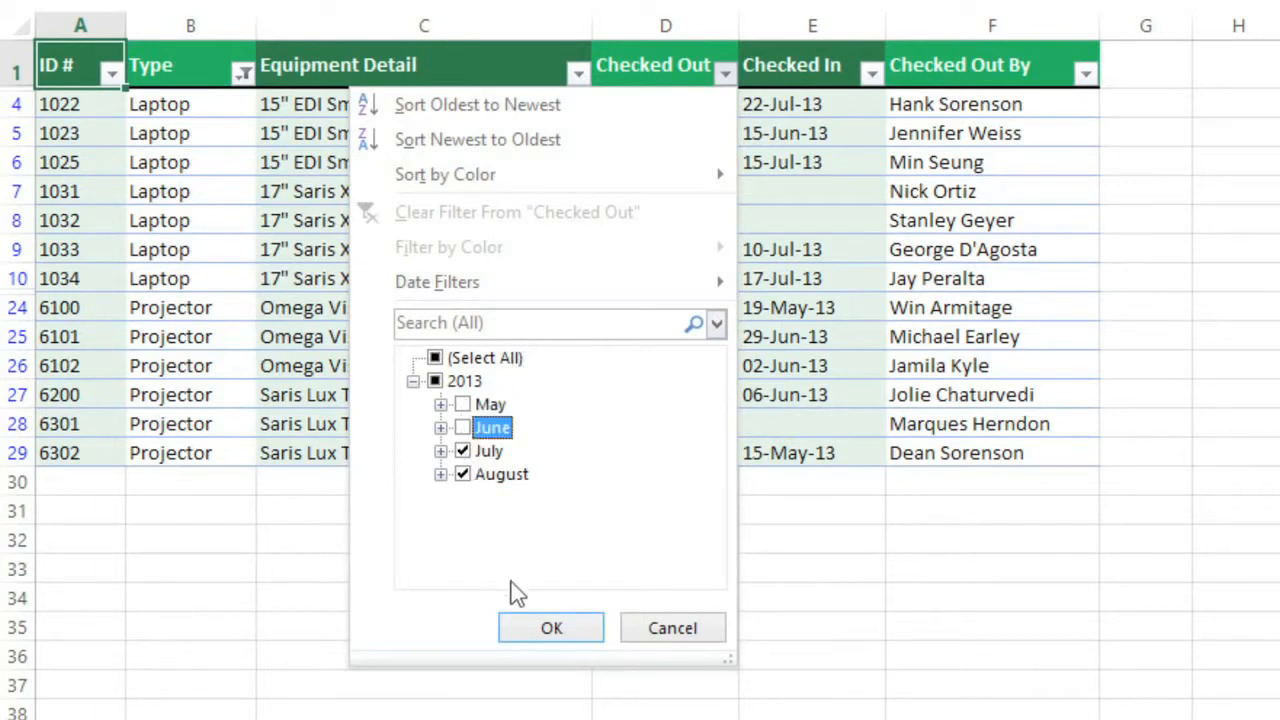
pyautogui.click(533, 636)
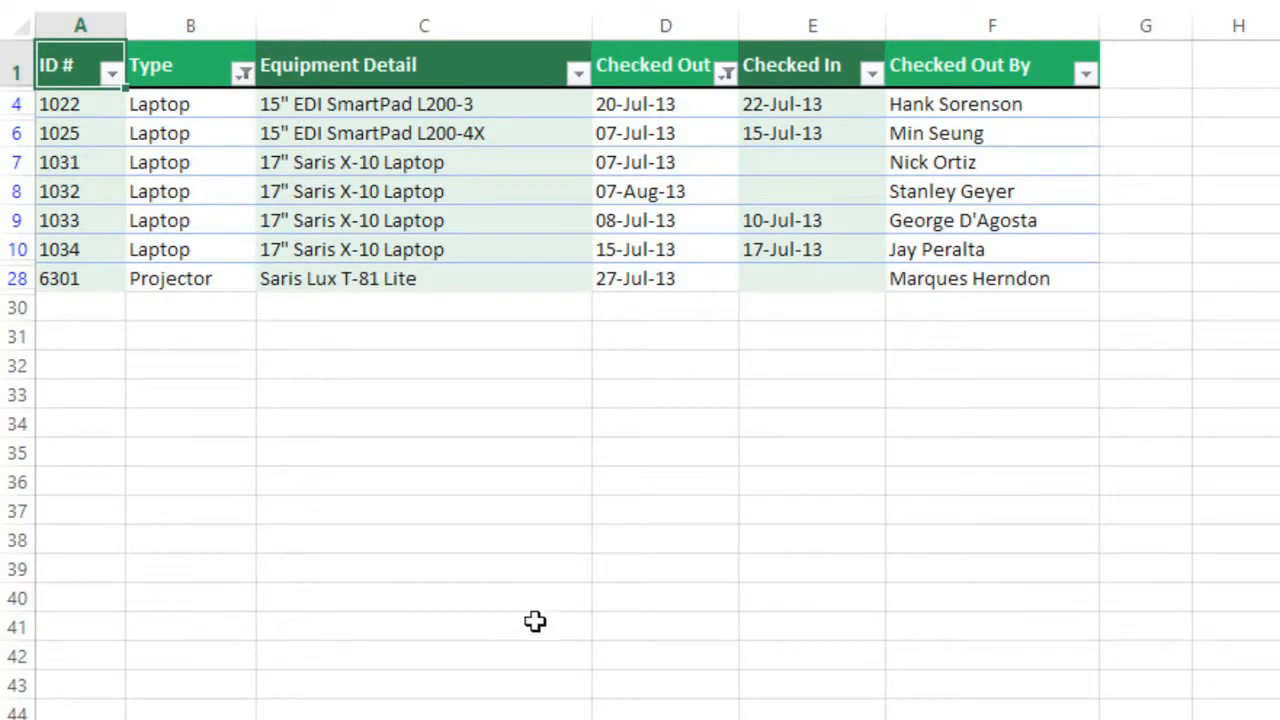
# Step: Clear the filters from the Checked Out and Type columns
pyautogui.click(723, 76)
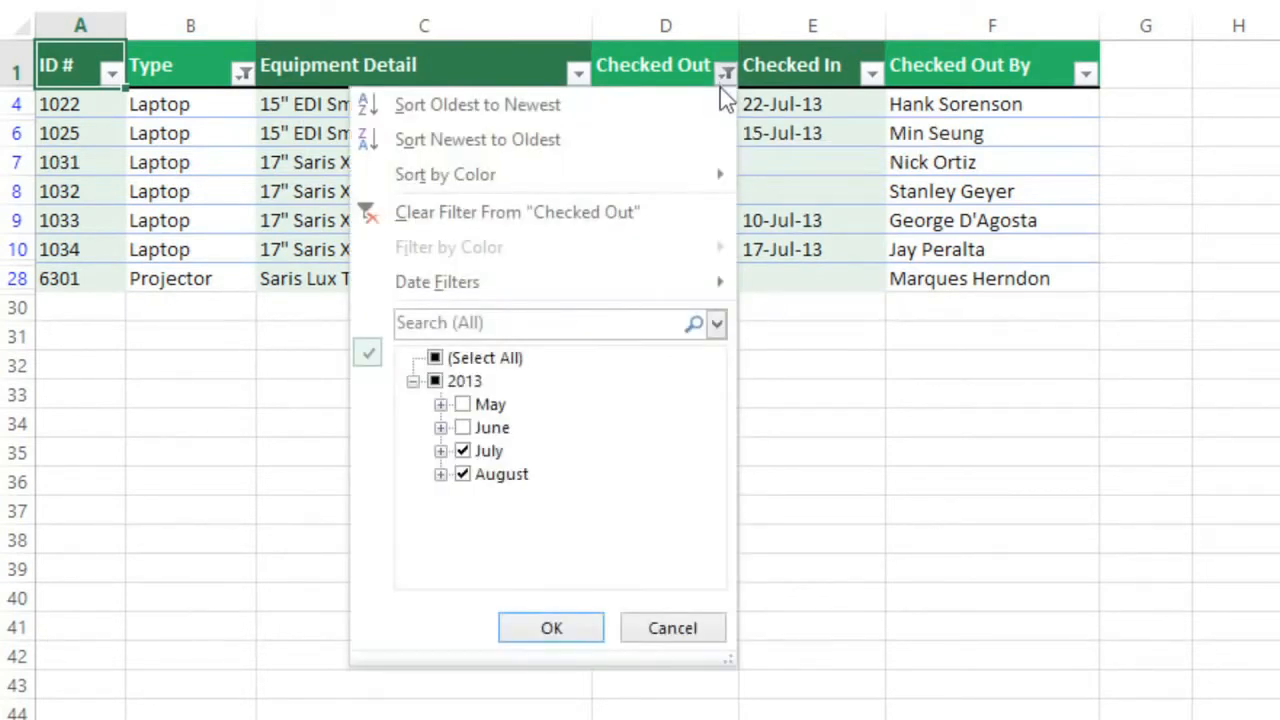
pyautogui.click(640, 212)
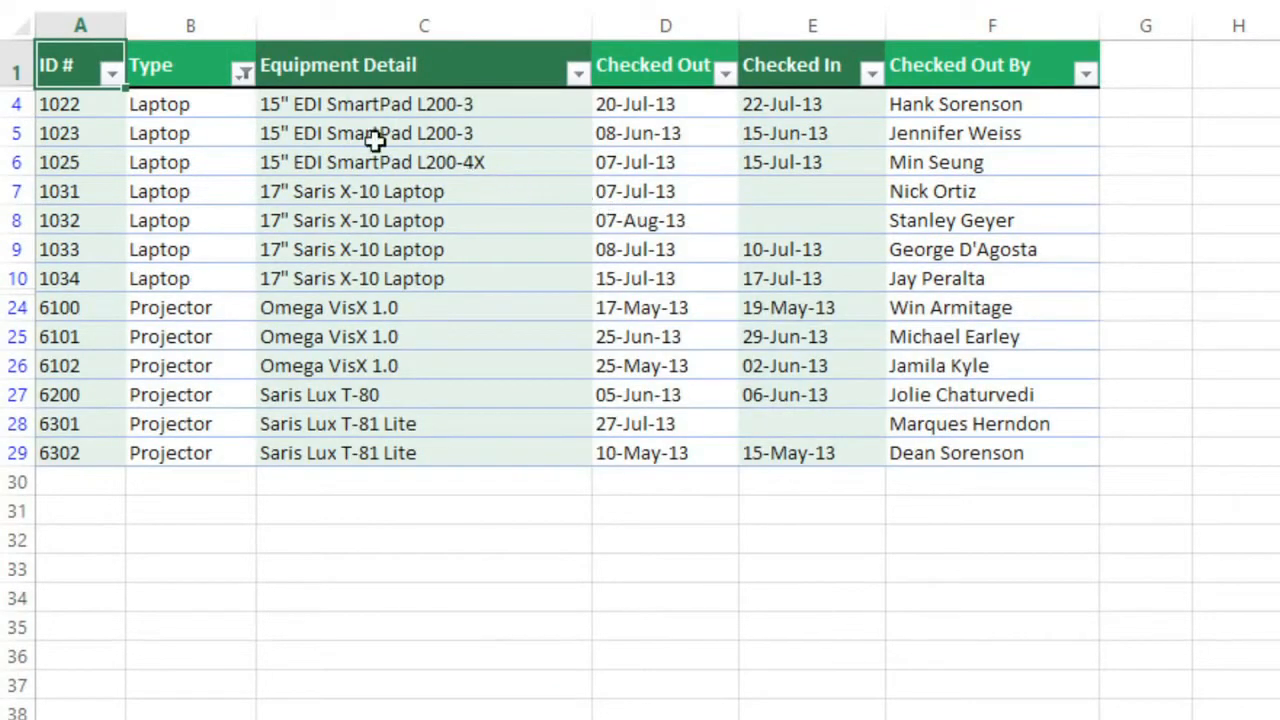
pyautogui.click(243, 73)
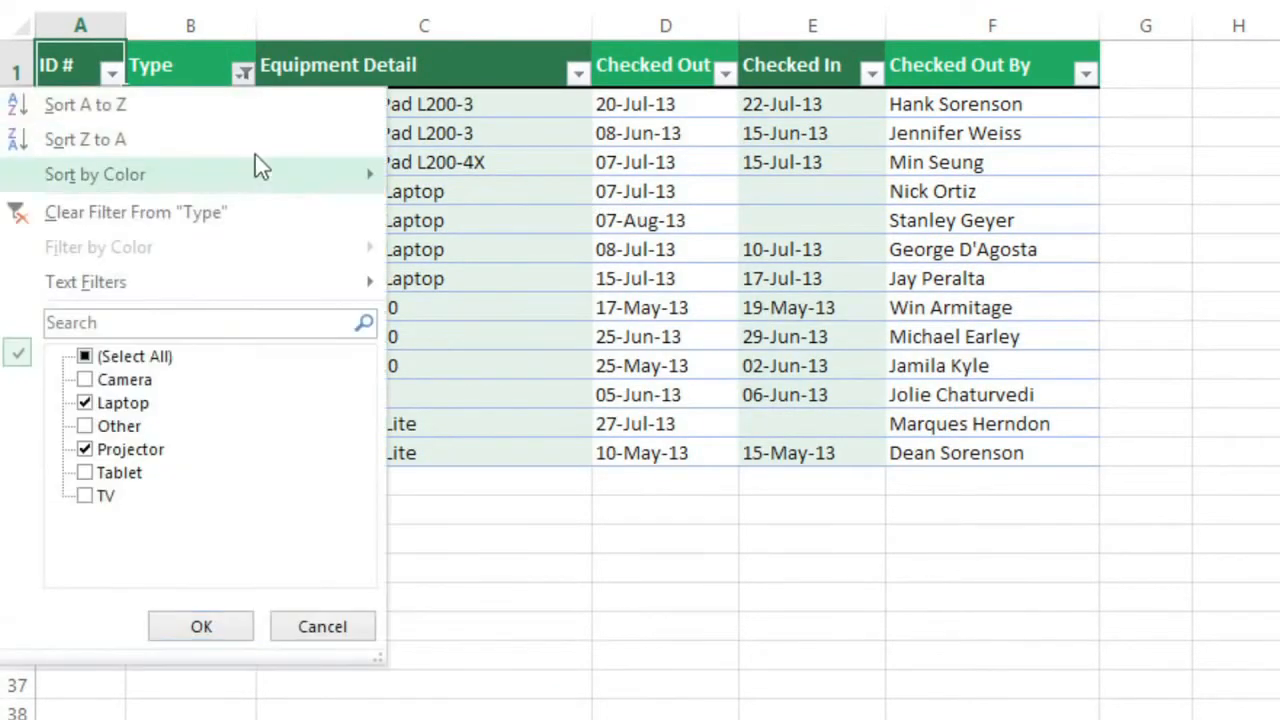
pyautogui.click(259, 212)
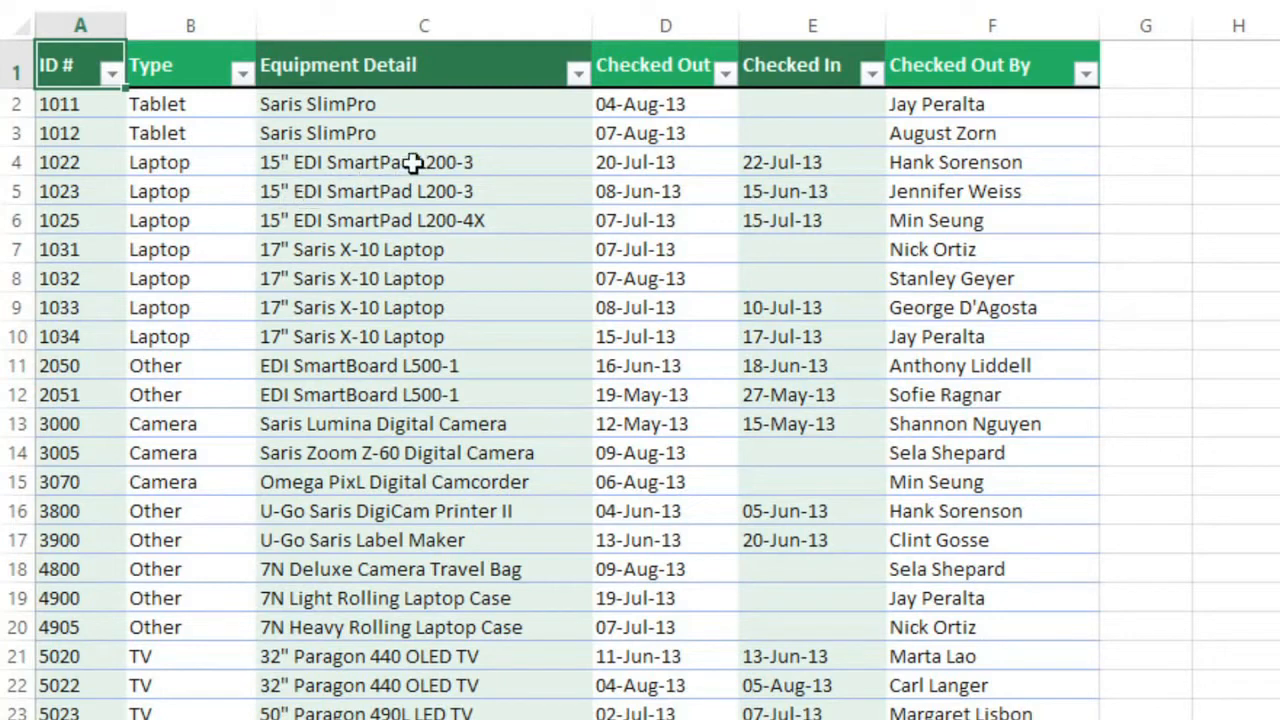
# Step: Filter the Equipment Detail column to all items matching the search term "saris"
pyautogui.click(578, 74)
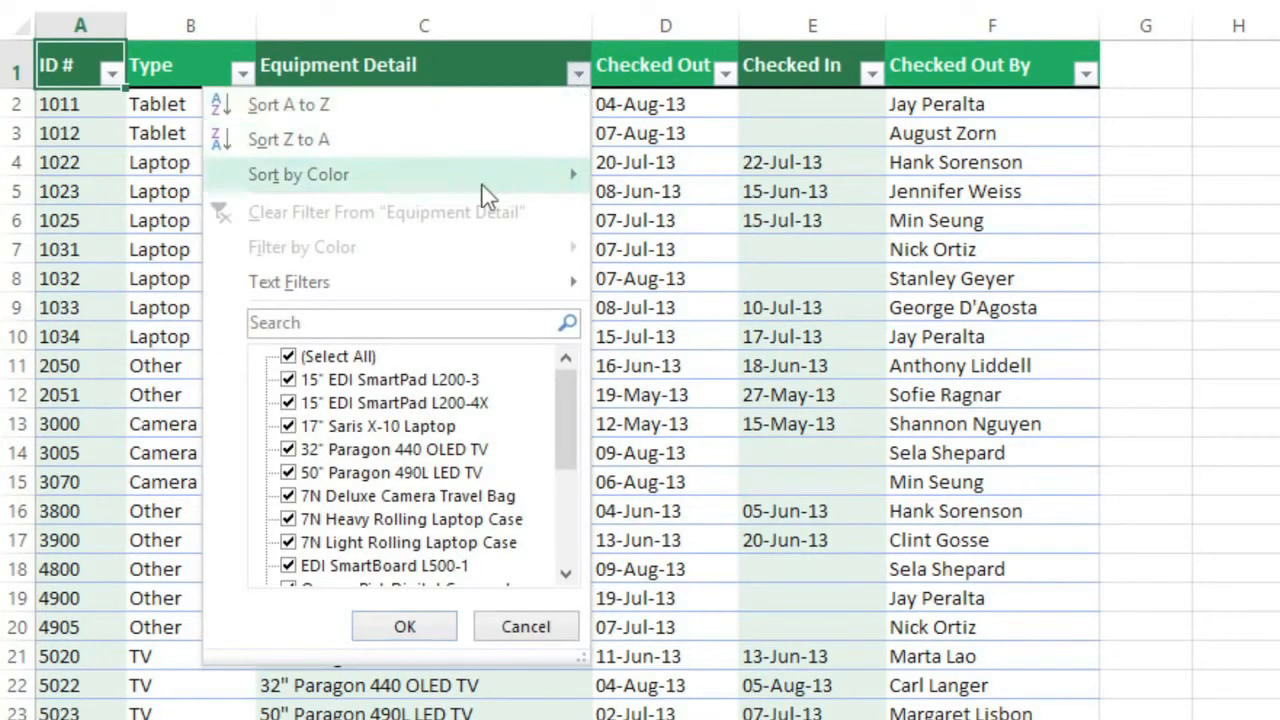
pyautogui.click(361, 324)
pyautogui.write('saris')
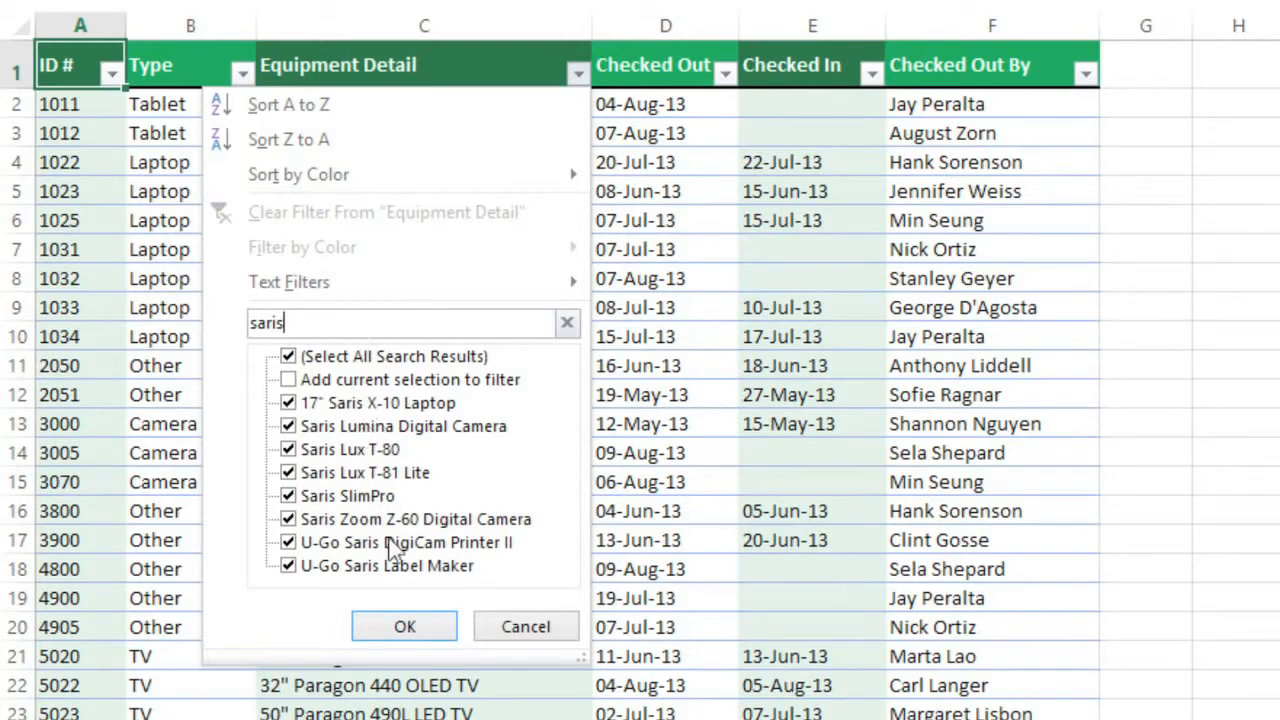
pyautogui.click(401, 616)
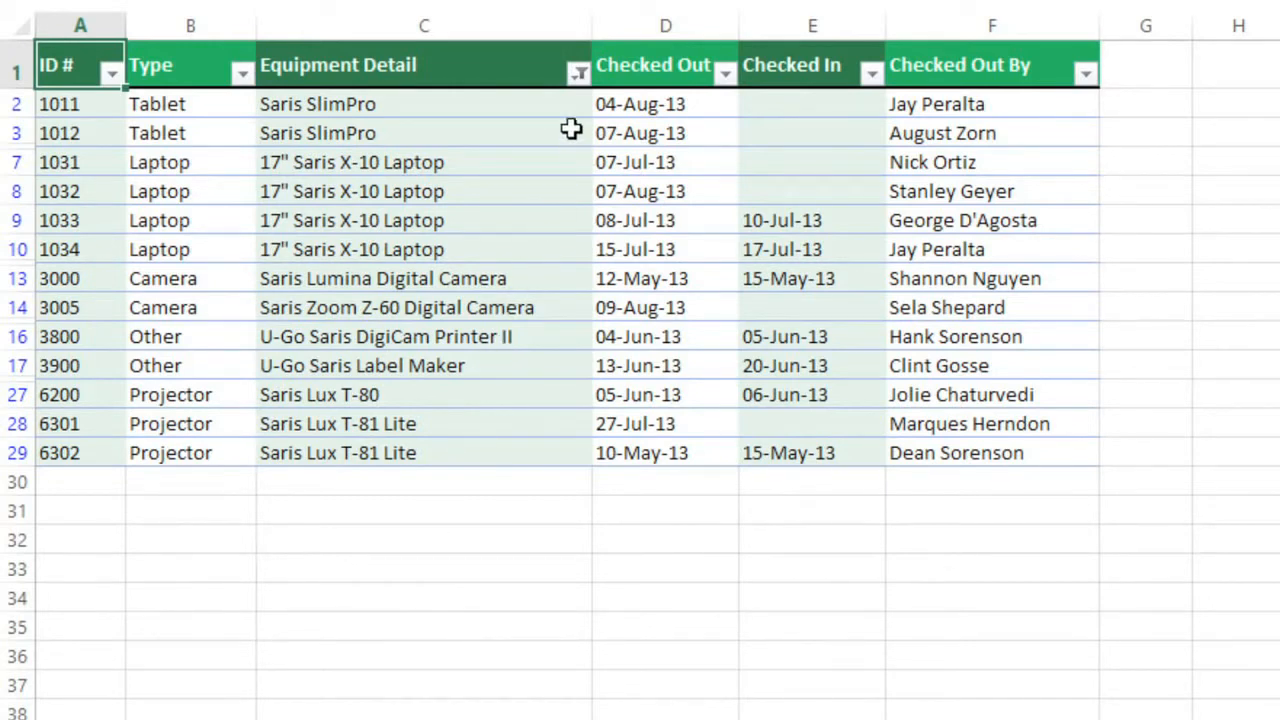
# Step: Apply a text filter to the Equipment Detail column that shows only rows that do not contain "laptop"
pyautogui.click(578, 78)
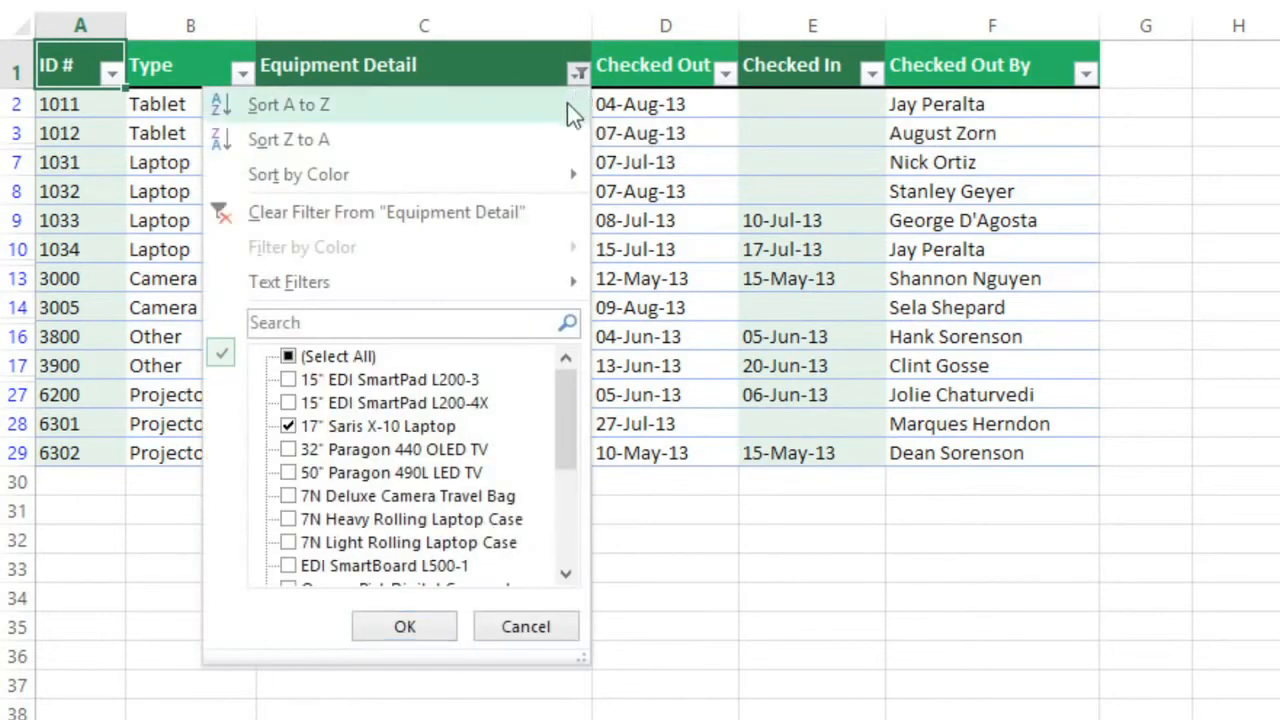
pyautogui.moveTo(462, 287)
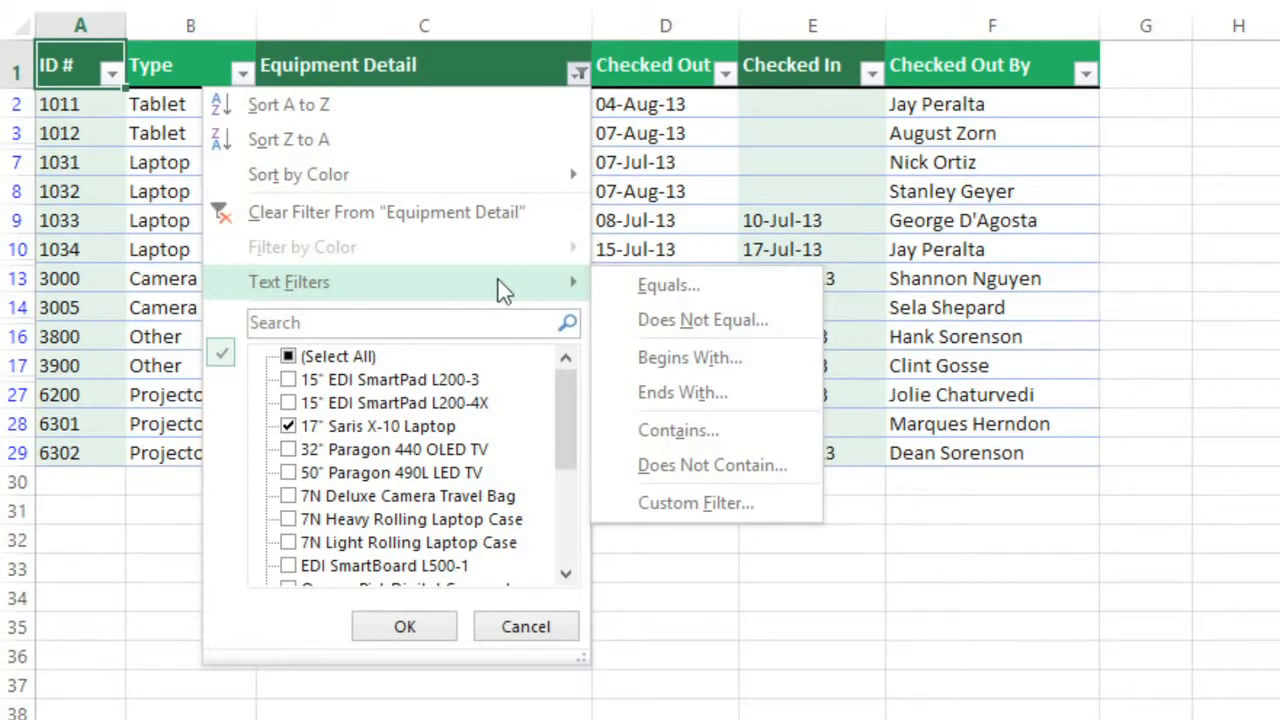
pyautogui.click(612, 463)
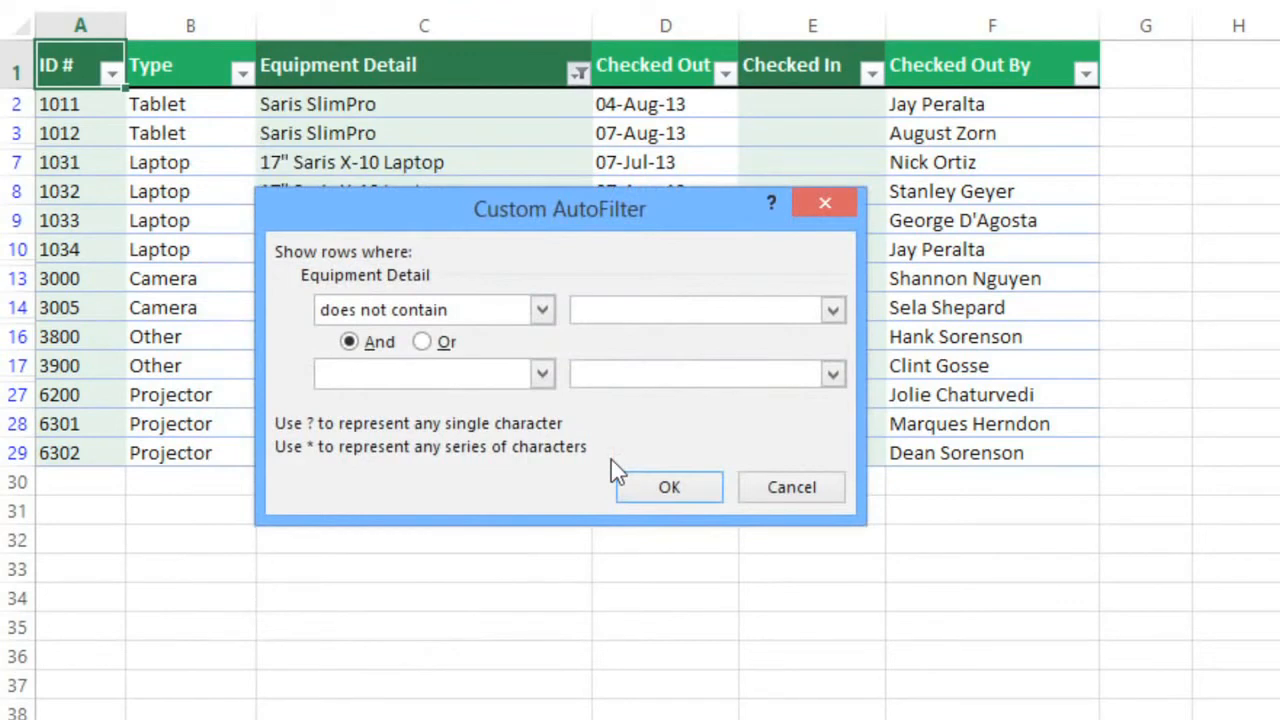
pyautogui.write('laptop')
pyautogui.click(645, 487)
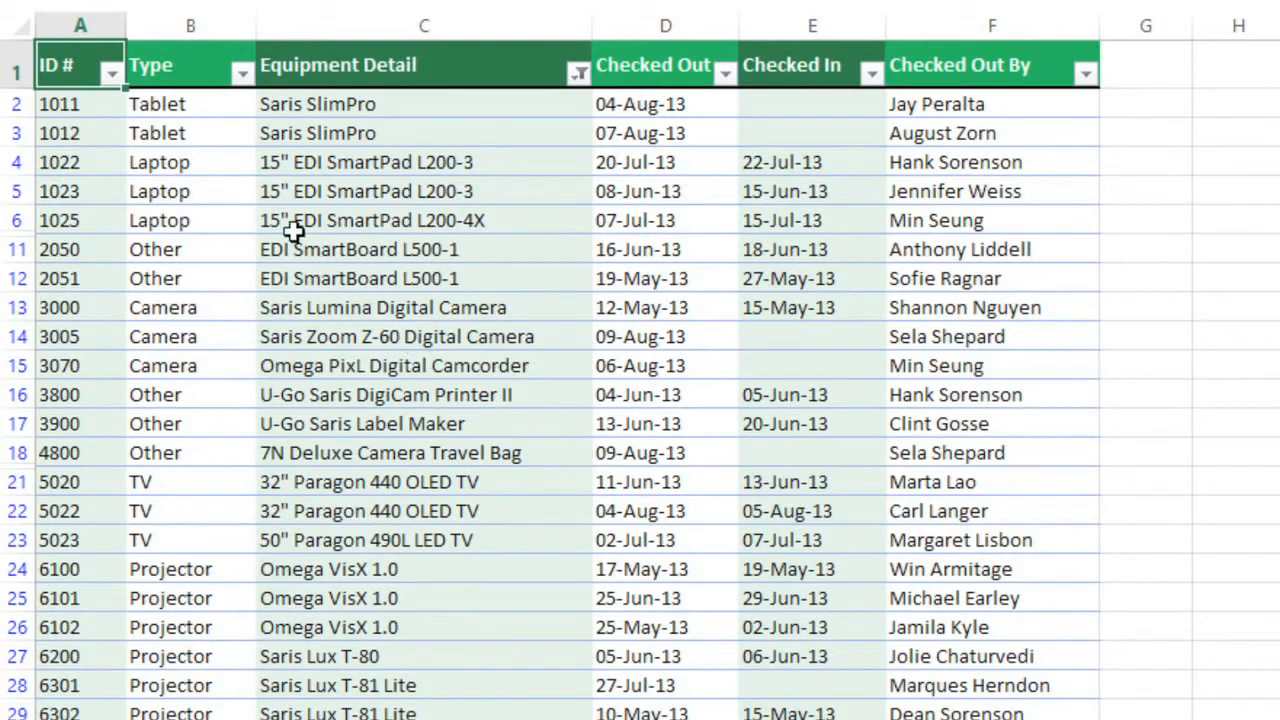
# Step: Apply a number filter to the ID # column that shows only values between 3000 and 6000
pyautogui.click(110, 73)
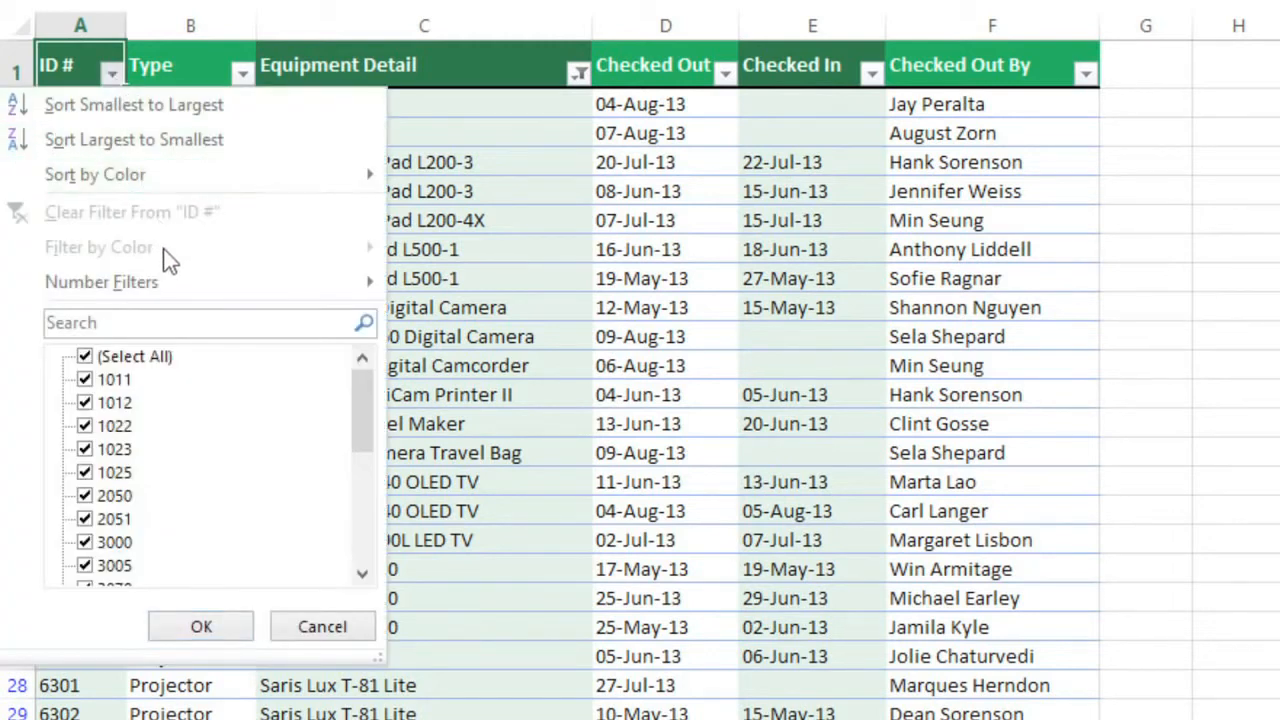
pyautogui.moveTo(167, 275)
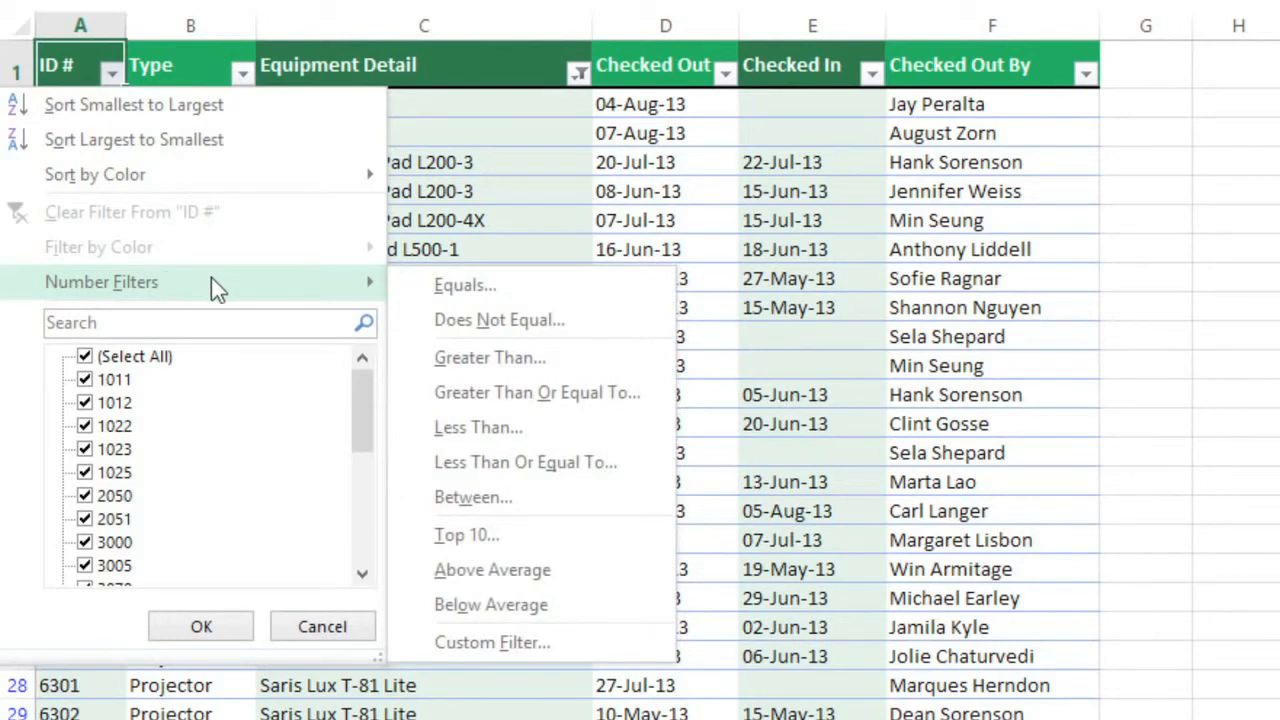
pyautogui.click(424, 509)
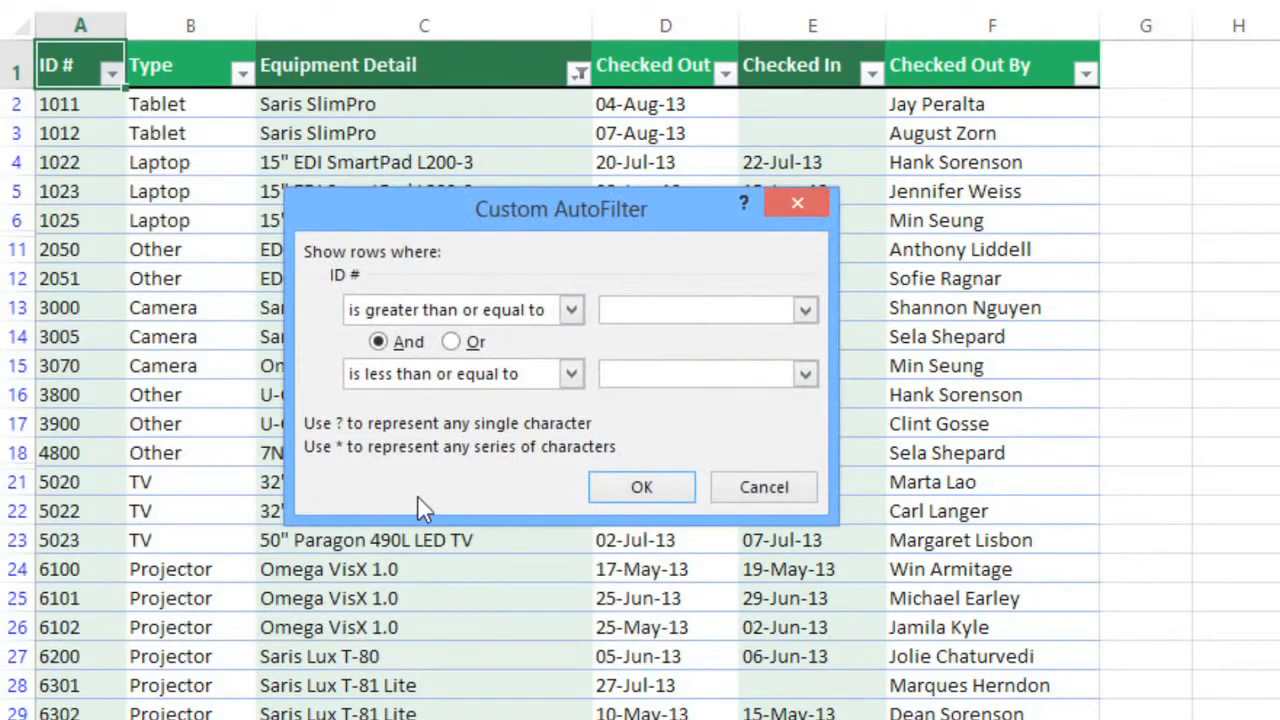
pyautogui.write('3000')
pyautogui.click(675, 372)
pyautogui.write('6000')
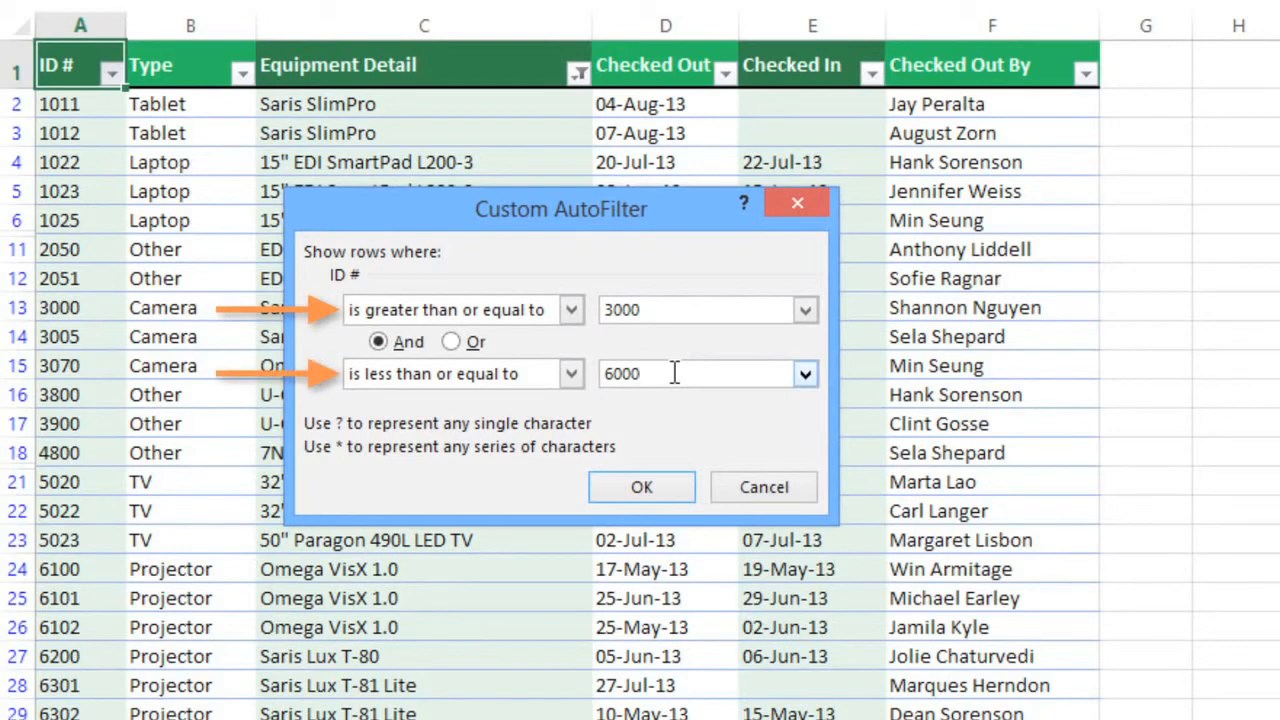
pyautogui.click(675, 490)
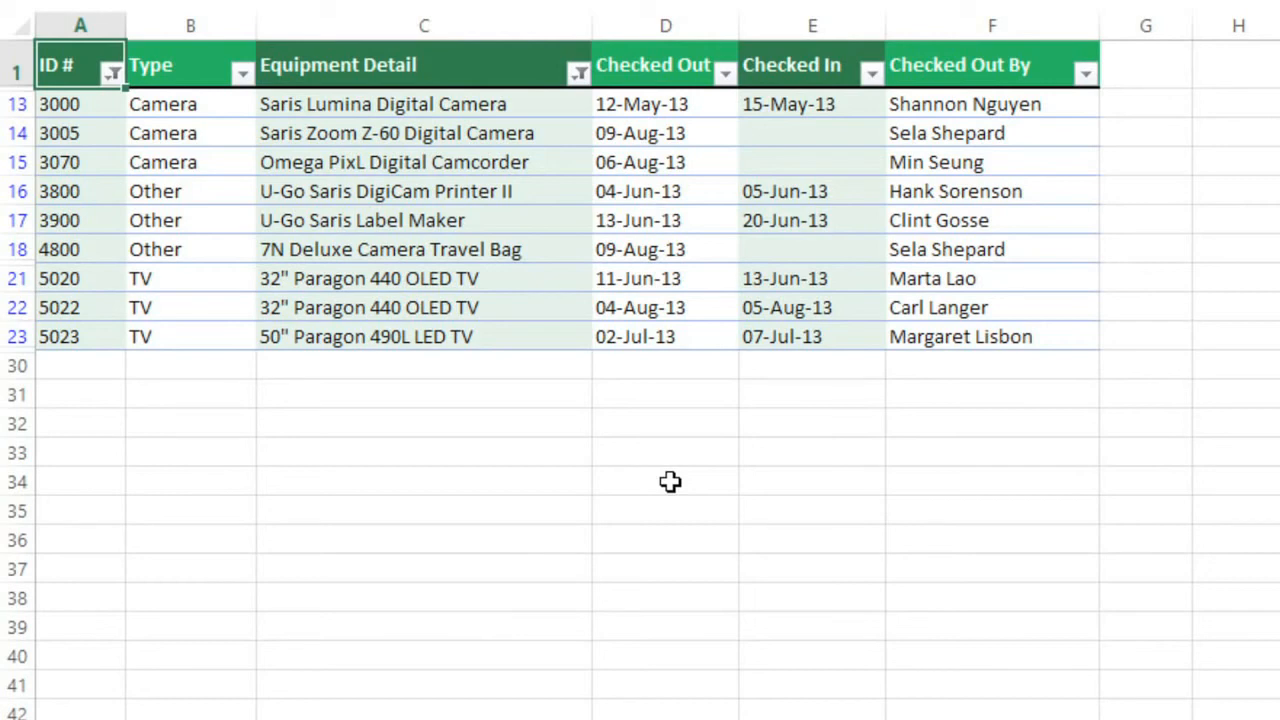
# Step: Apply the This Week date filter to the Checked Out column
pyautogui.click(724, 72)
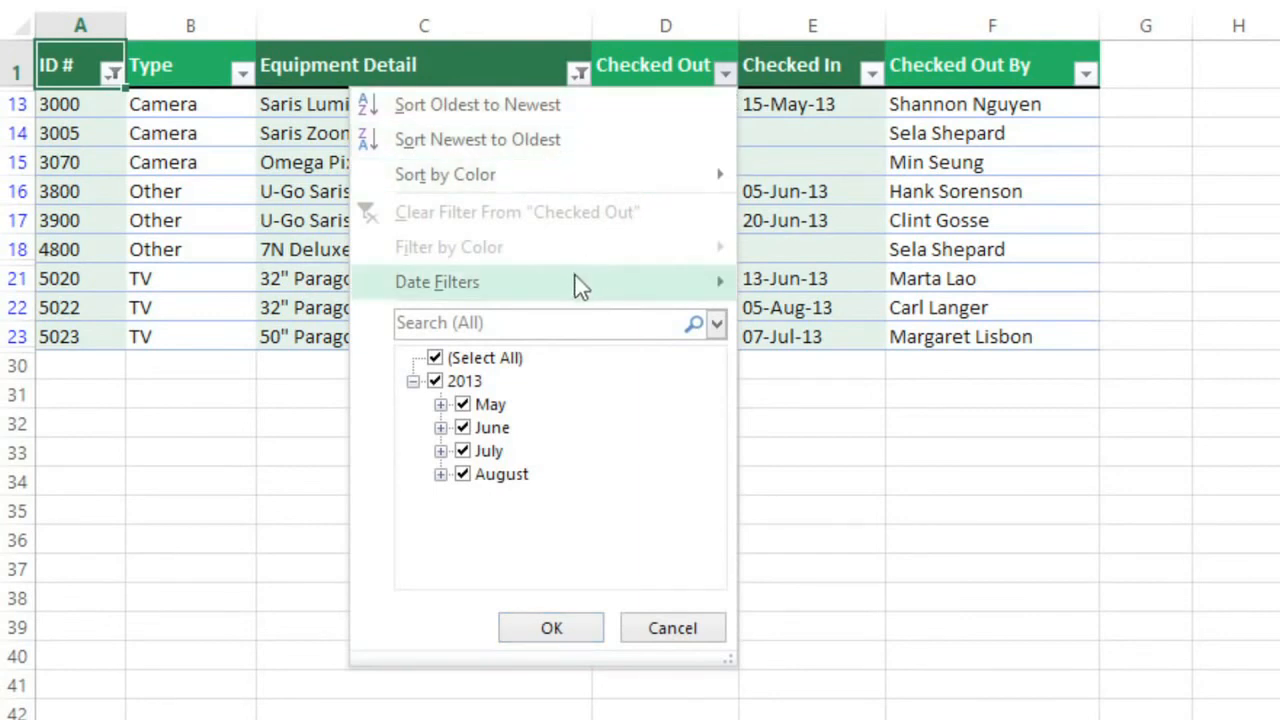
pyautogui.moveTo(578, 288)
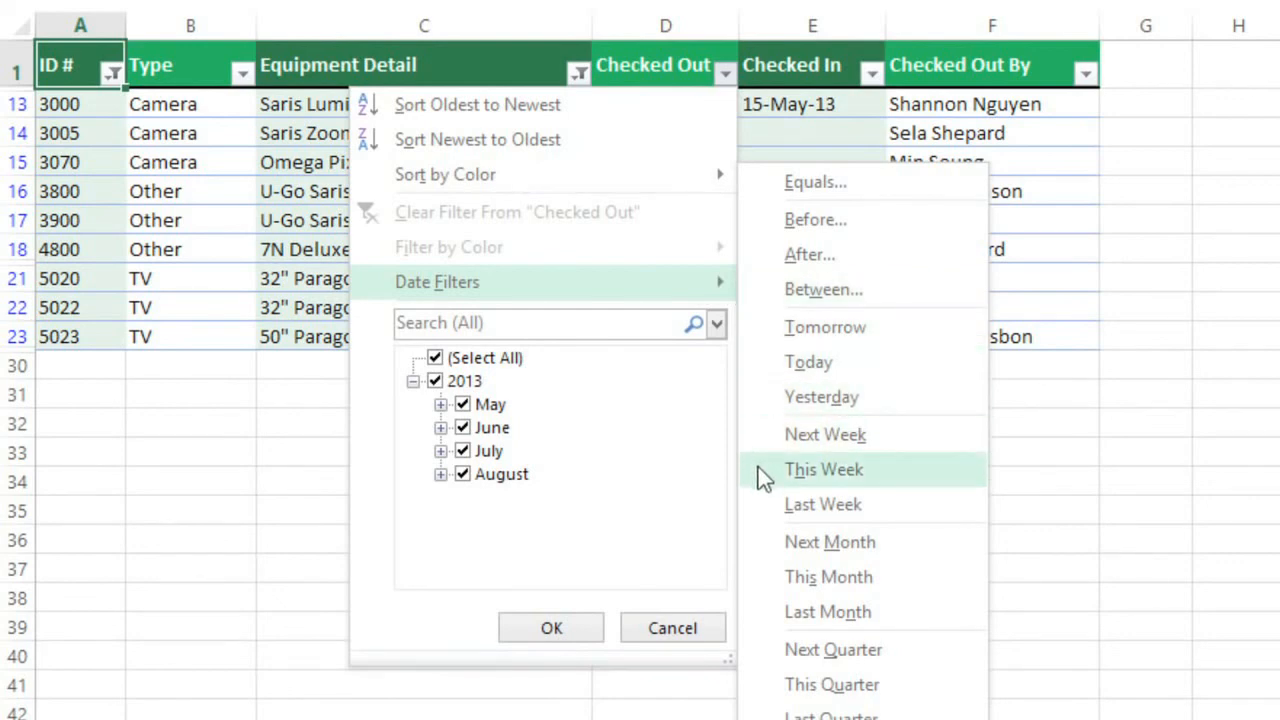
pyautogui.click(800, 469)
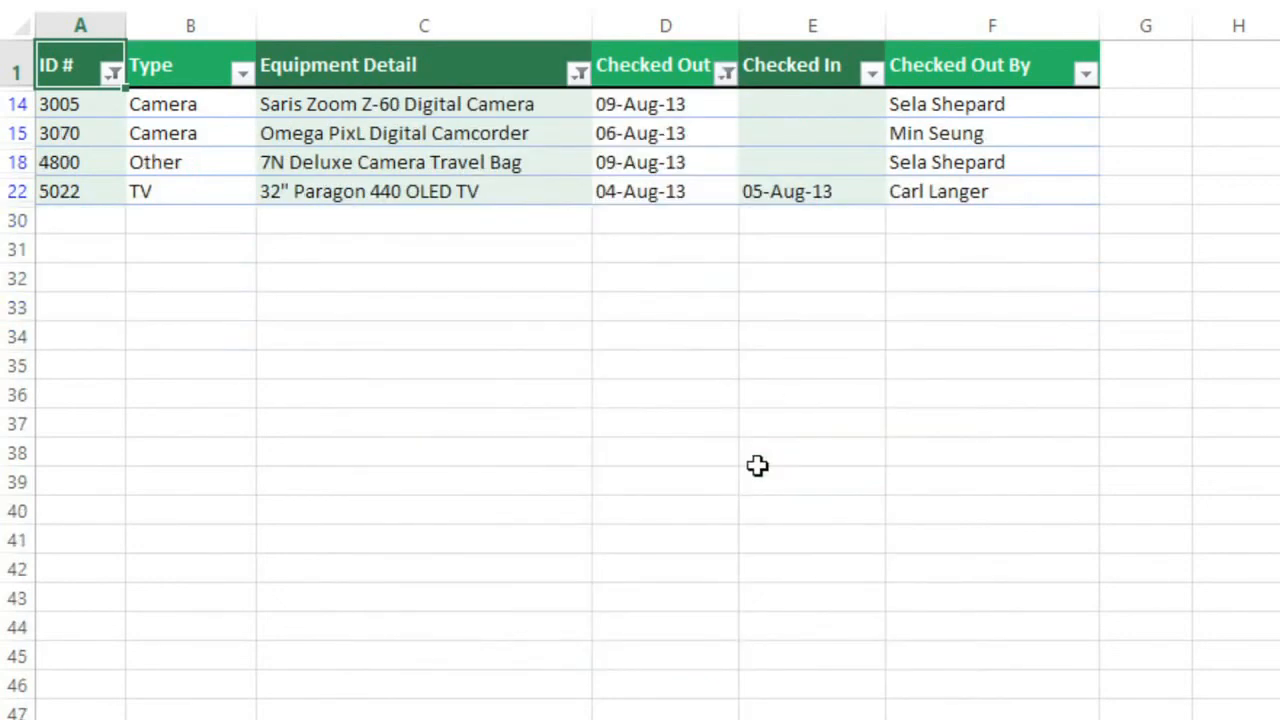